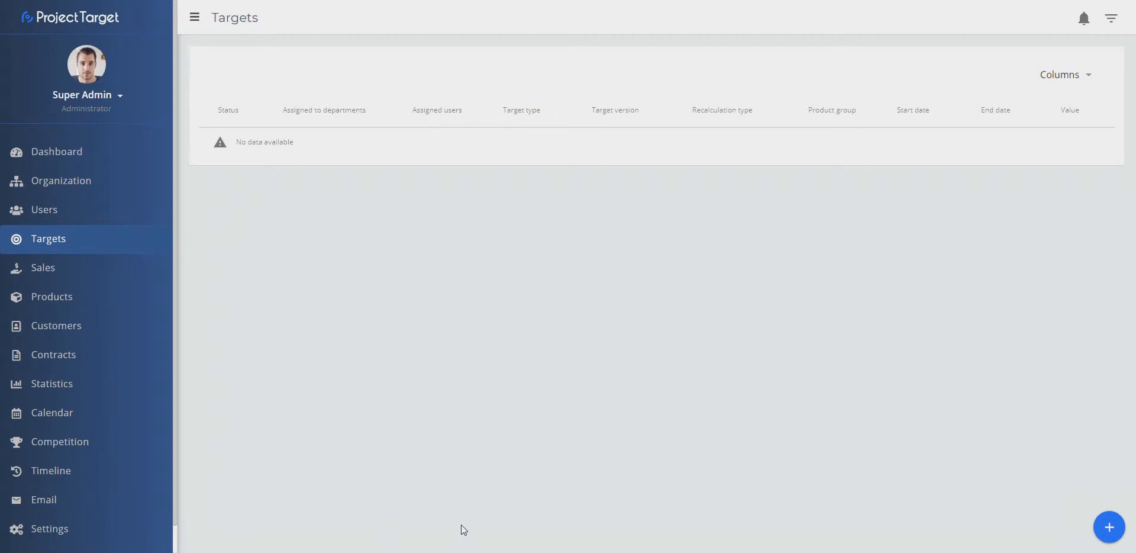
Step: Start a new target with target version Goal and recalculation type Daily recalculation
left_click(1109, 527)
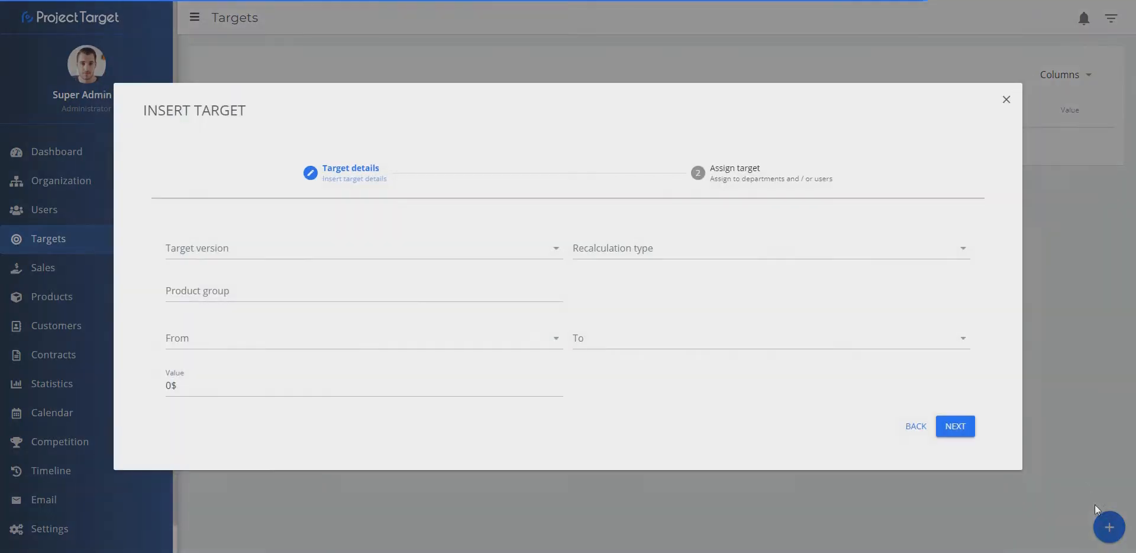
left_click(325, 249)
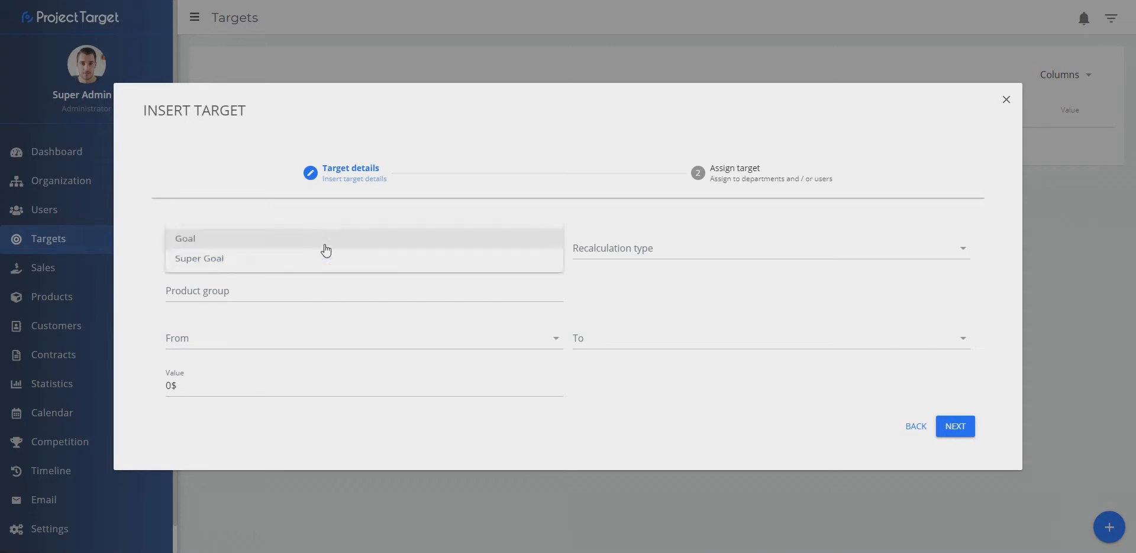
left_click(323, 248)
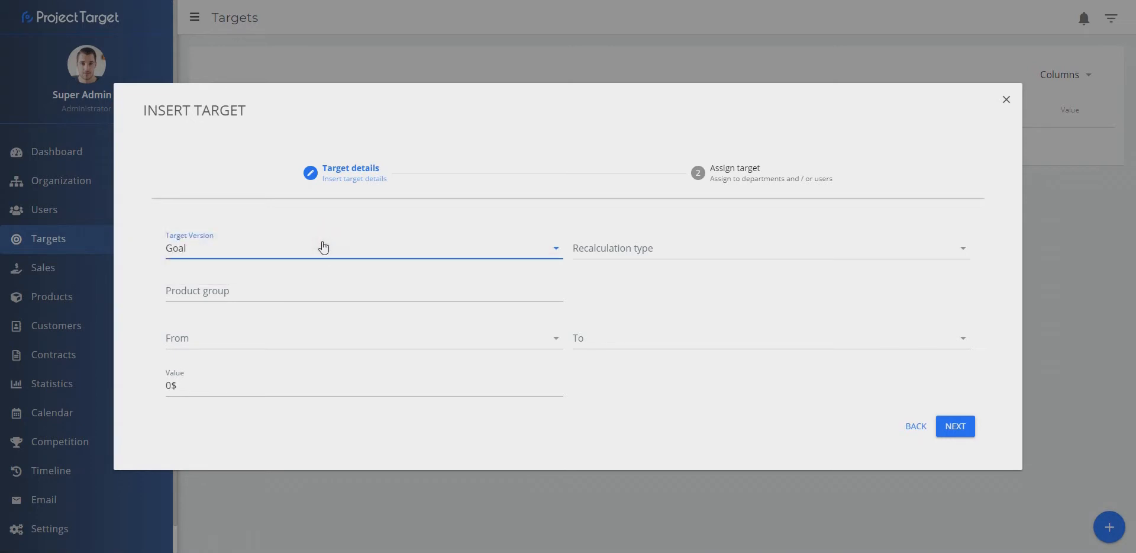
left_click(630, 255)
left_click(627, 250)
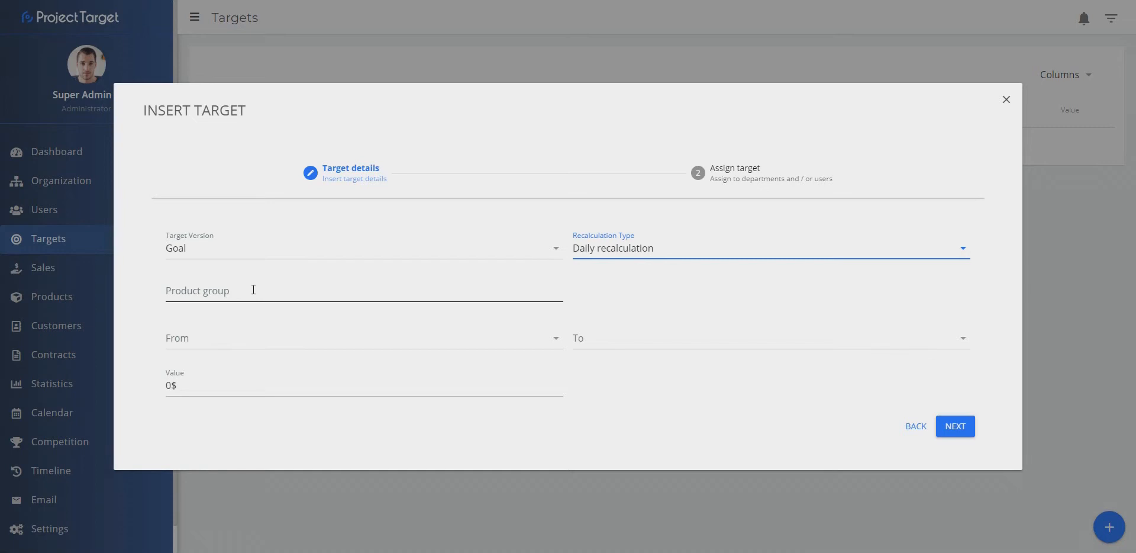
Step: Set the product group to Vacations
left_click(253, 290)
type("vac")
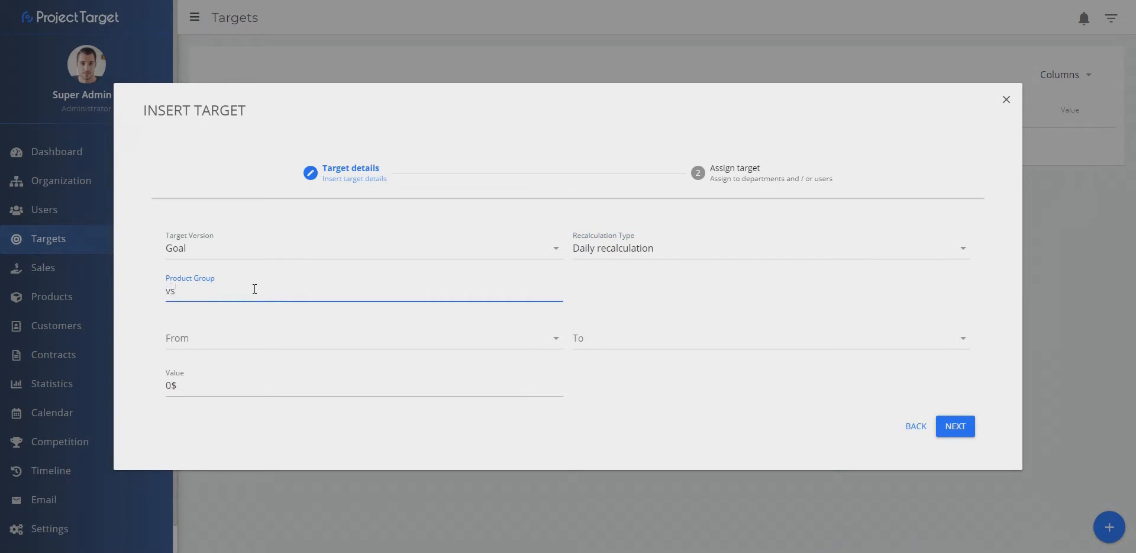
left_click(324, 330)
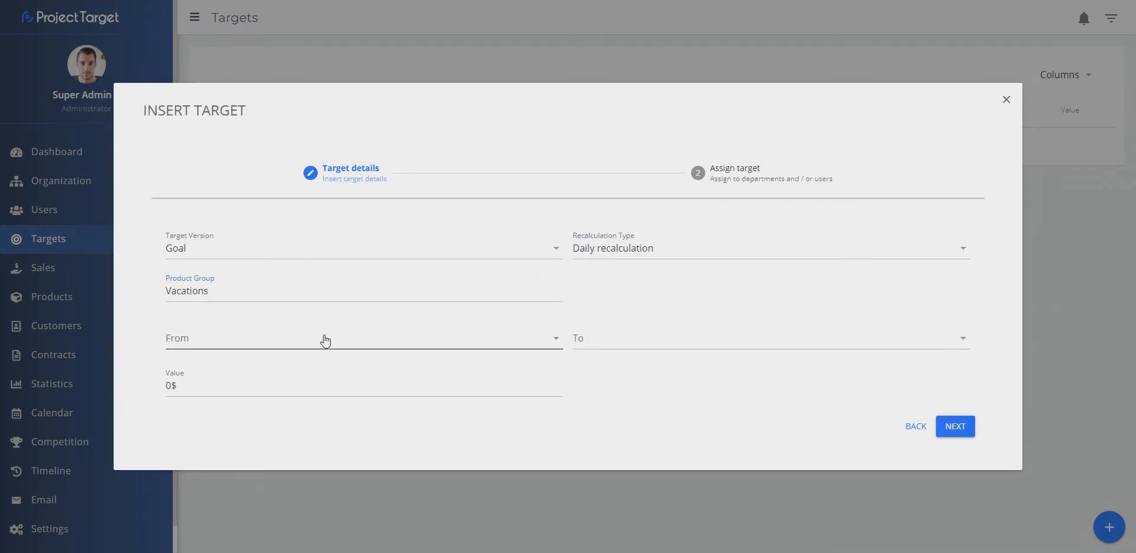
Step: Set the target period from 01-01-2019 to 12-31-2019
left_click(325, 340)
left_click(375, 335)
left_click(375, 334)
left_click(418, 378)
left_click(710, 339)
left_click(913, 332)
left_click(913, 332)
left_click(825, 460)
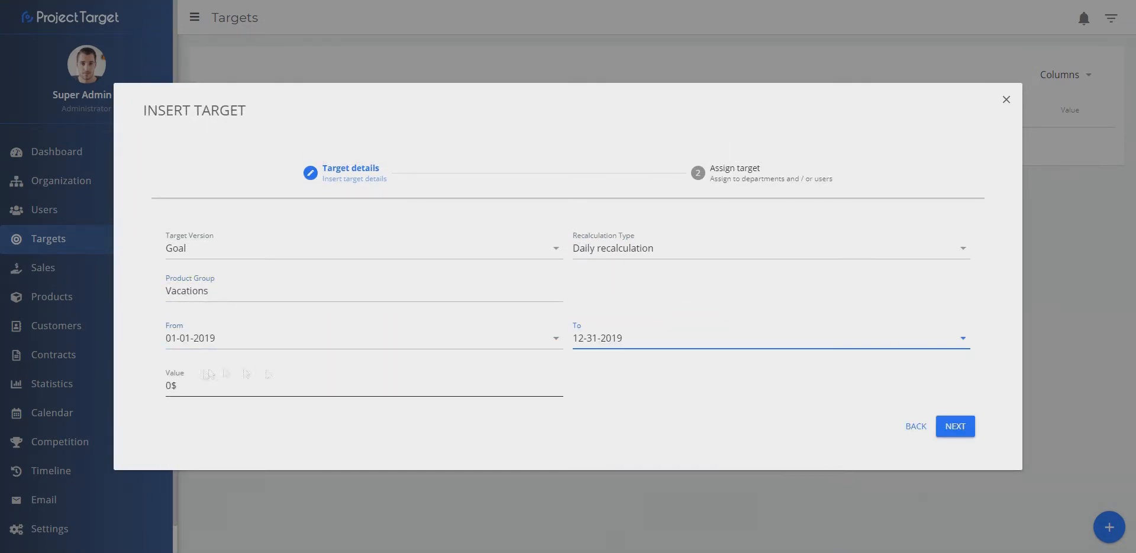
Step: Enter a target value of 1,200,000$ and continue to the assignment stage
left_click(170, 384)
type("1200000")
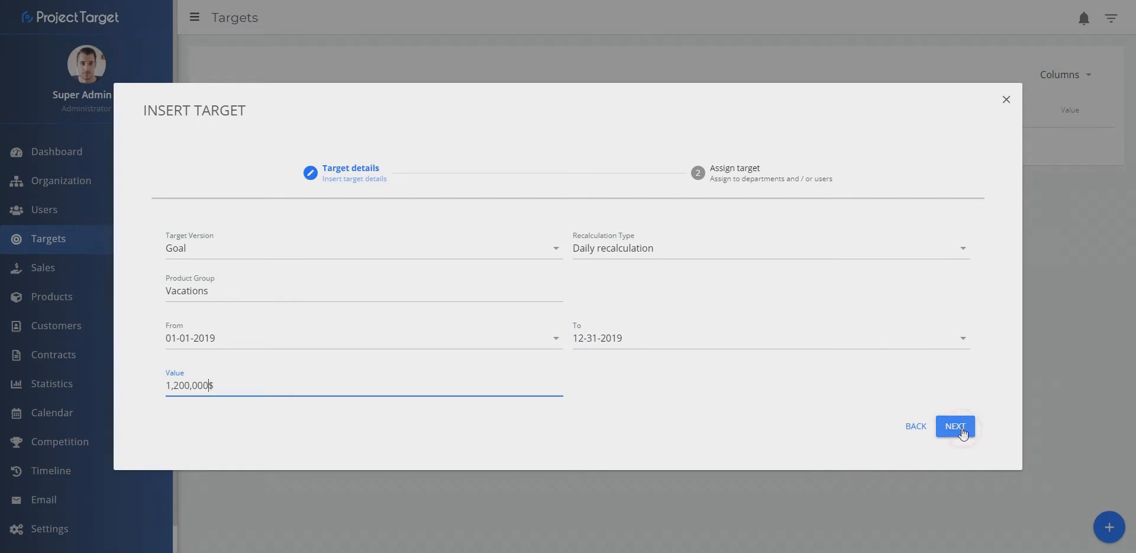
left_click(955, 426)
Step: Assign the target to the PURPLE VACATIONS / HQ department and save it
left_click(329, 312)
type("Purp")
left_click(332, 339)
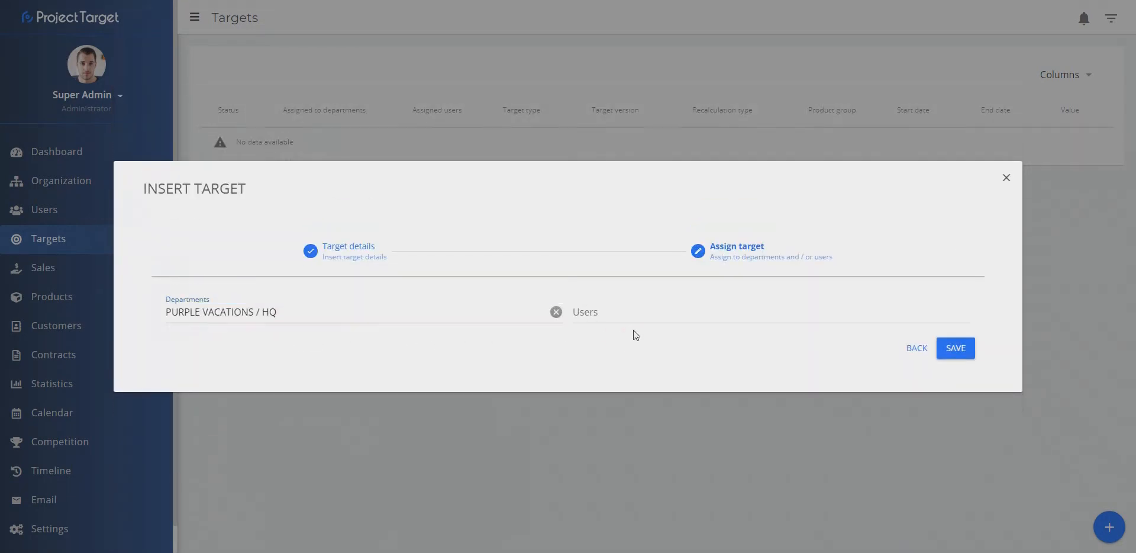
left_click(953, 348)
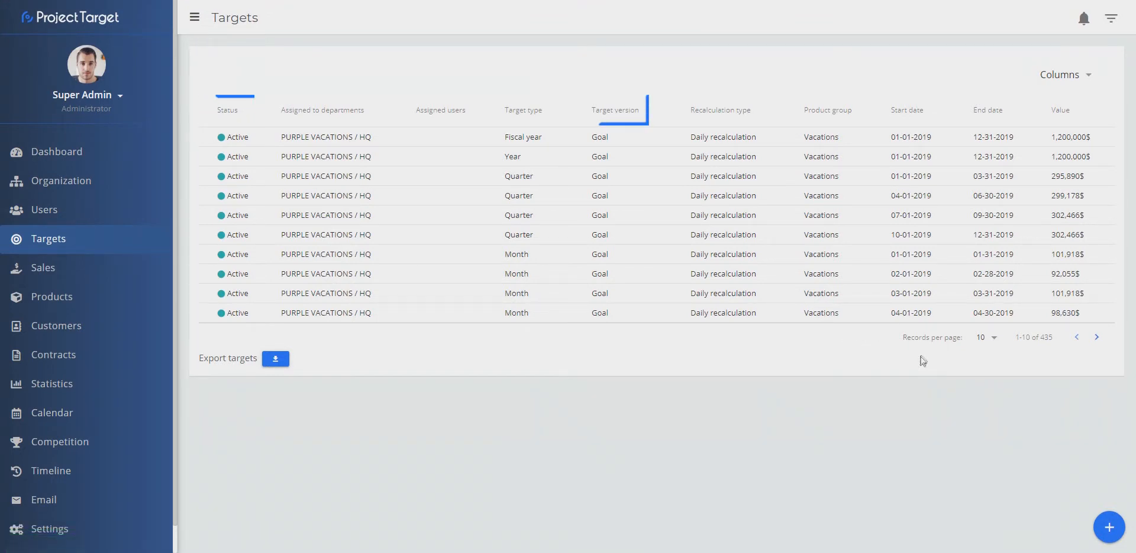
Step: Show 100 records per page in the targets list
left_click(983, 338)
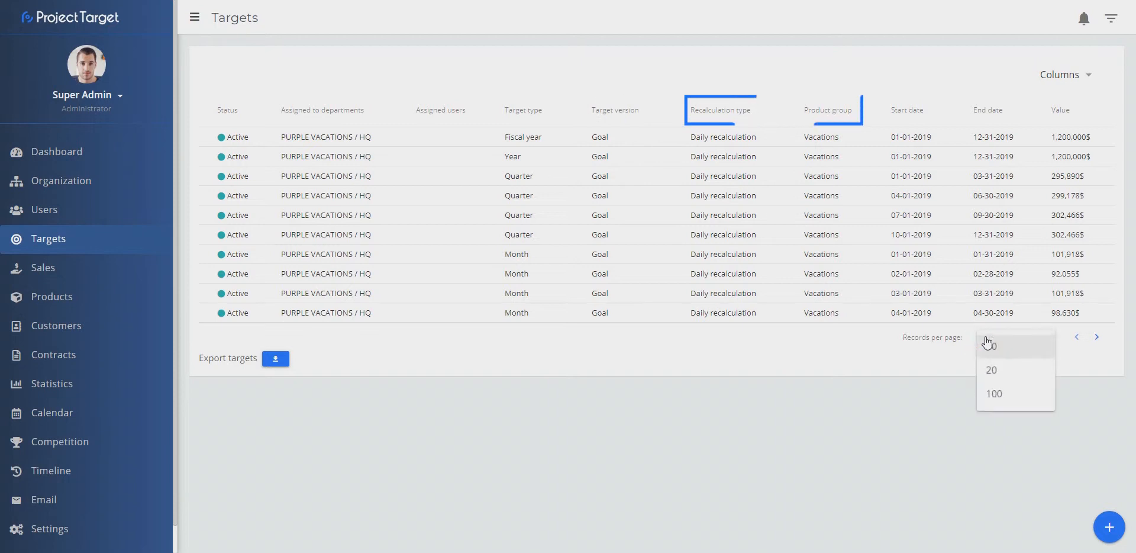
left_click(999, 395)
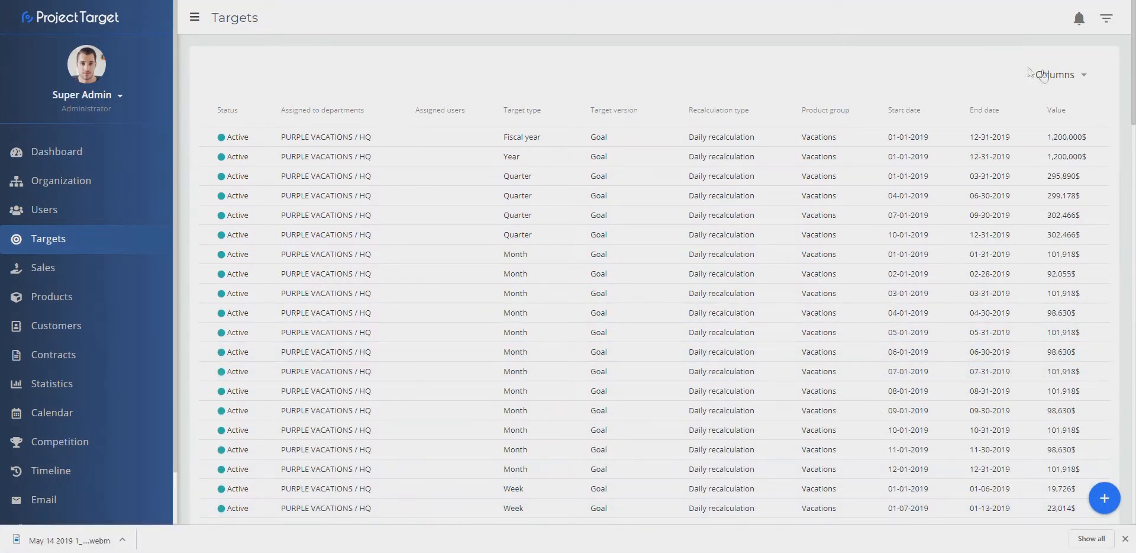
Step: Open the column chooser and toggle the Status, Assigned to departments and Assigned users columns off and back on
left_click(1077, 76)
left_click(1112, 86)
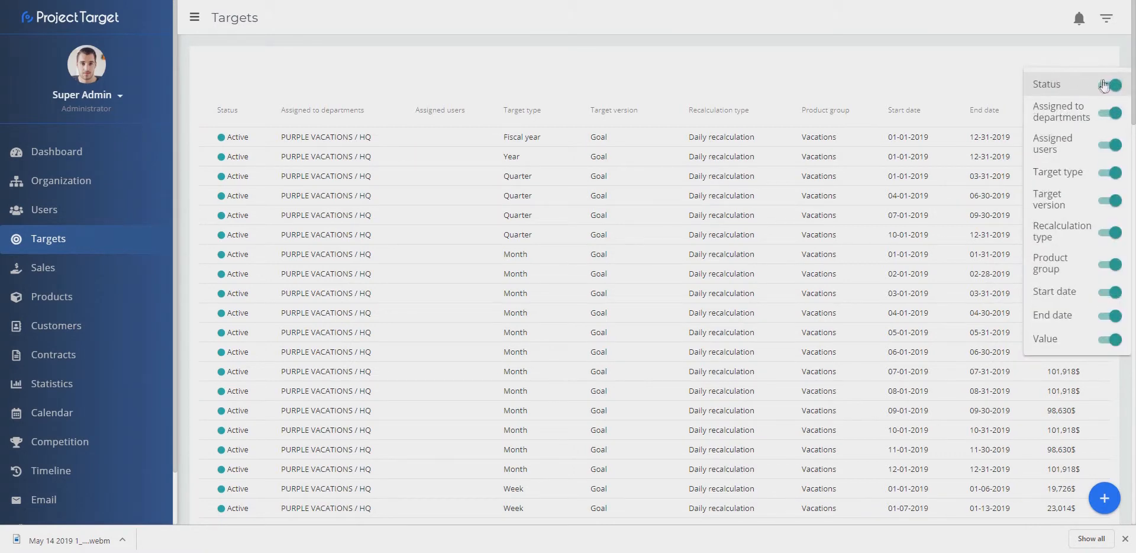
left_click(1111, 85)
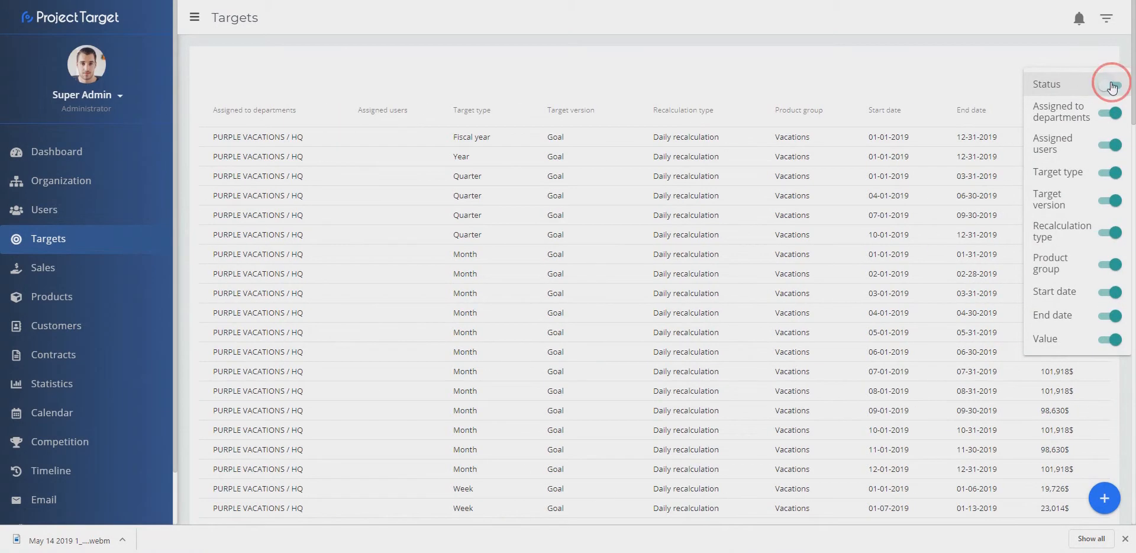
left_click(1112, 114)
left_click(1114, 114)
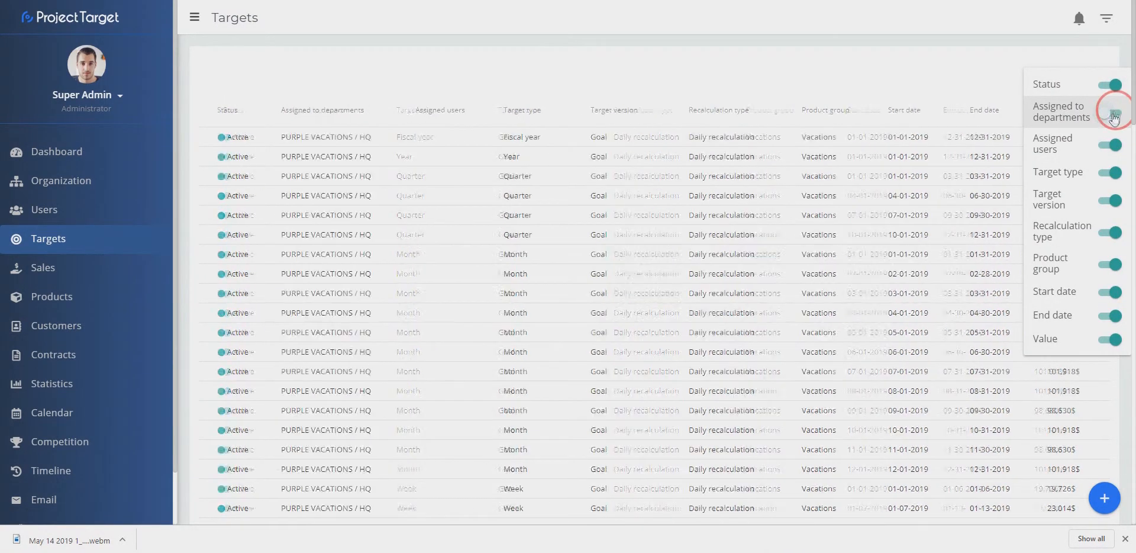
left_click(1110, 145)
left_click(1110, 146)
left_click(1082, 47)
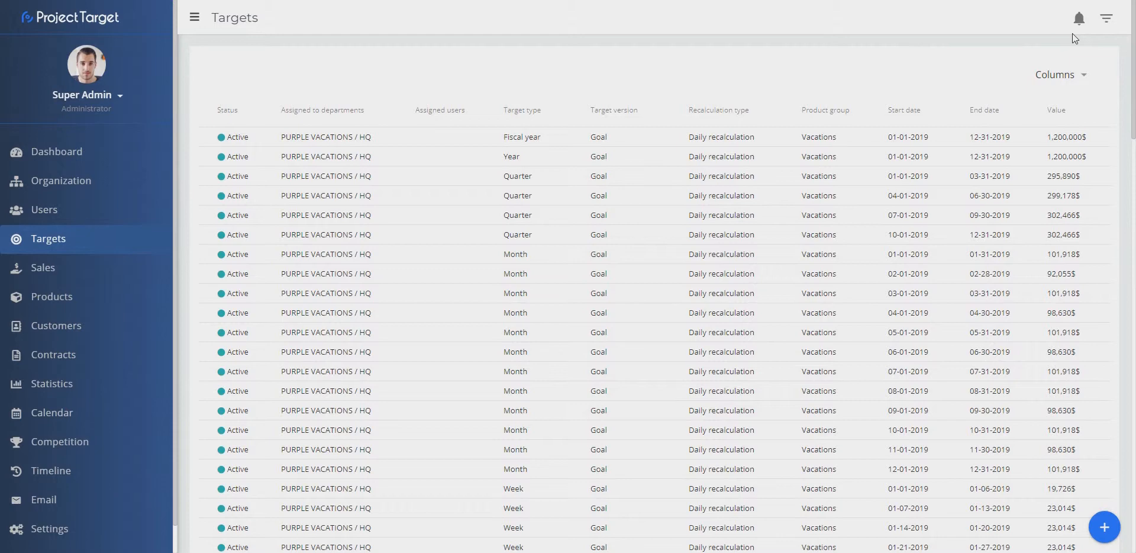
Step: Filter the targets list by department PURPLE VACATIONS / HQ and target type Fiscal year
left_click(1106, 18)
left_click(1054, 99)
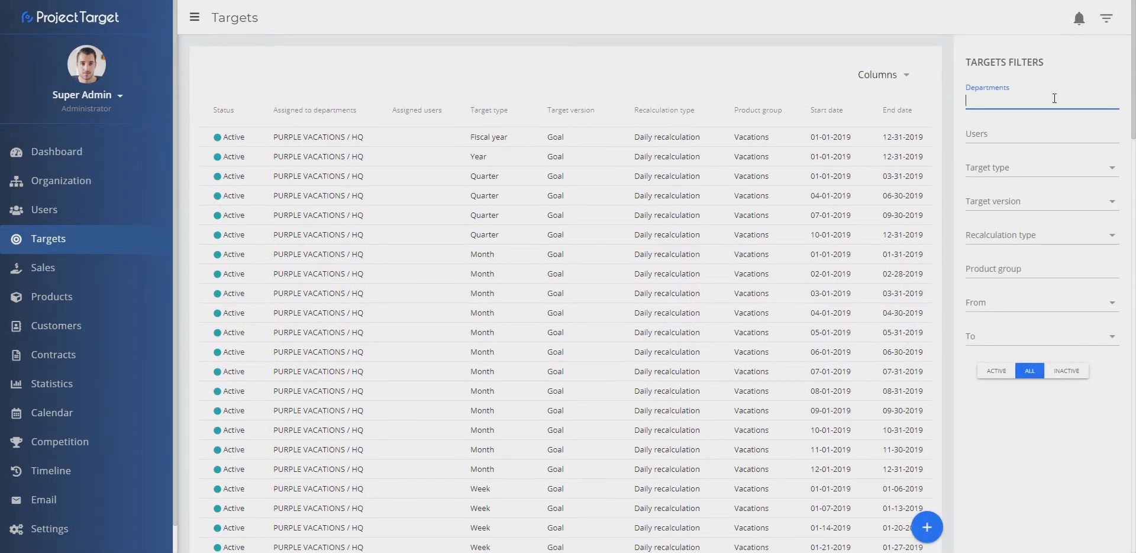
type("purp")
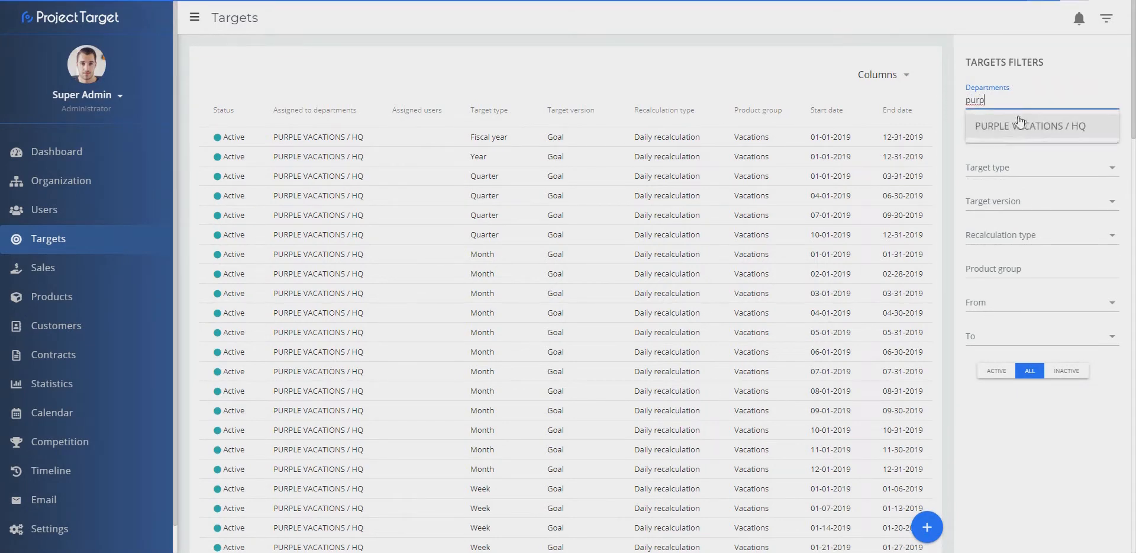
left_click(1022, 123)
left_click(1013, 172)
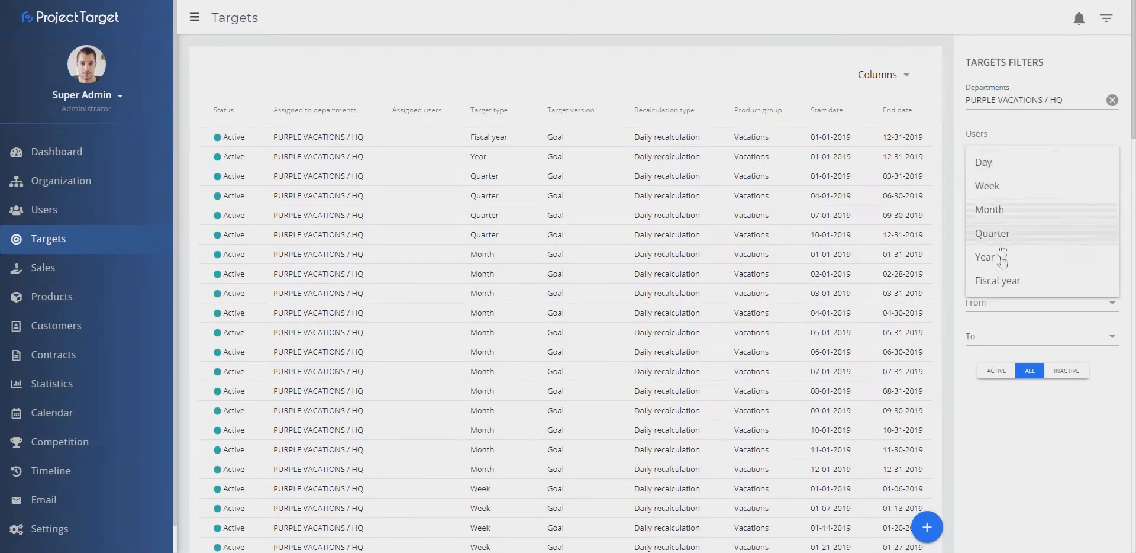
left_click(1002, 284)
Step: Add filters for target version Goal, recalculation type Daily recalculation and product group Vacations
left_click(1004, 201)
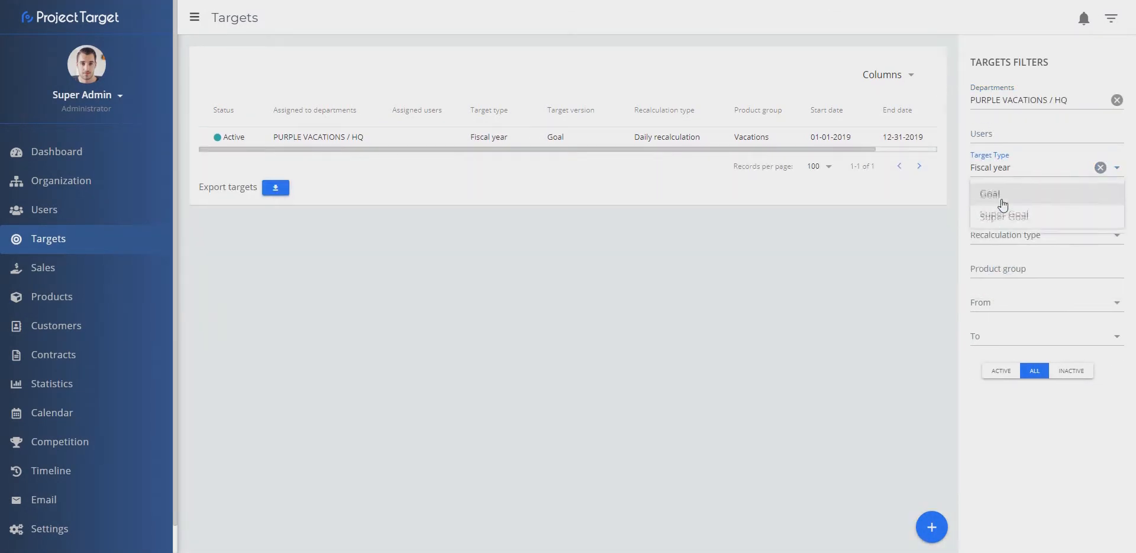
left_click(1004, 204)
left_click(1007, 232)
left_click(1006, 227)
left_click(1013, 268)
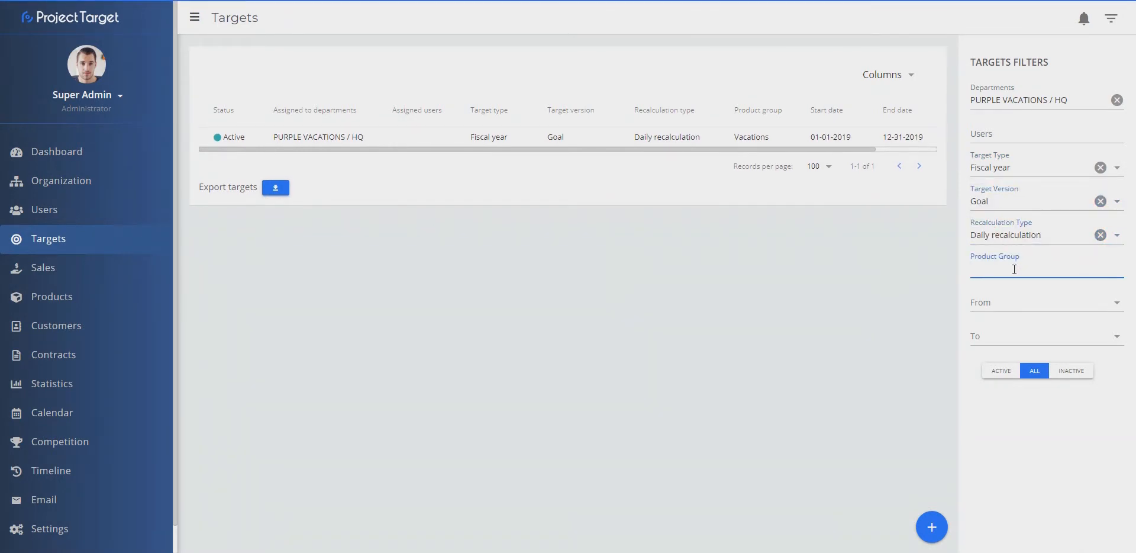
type("vac")
left_click(1006, 294)
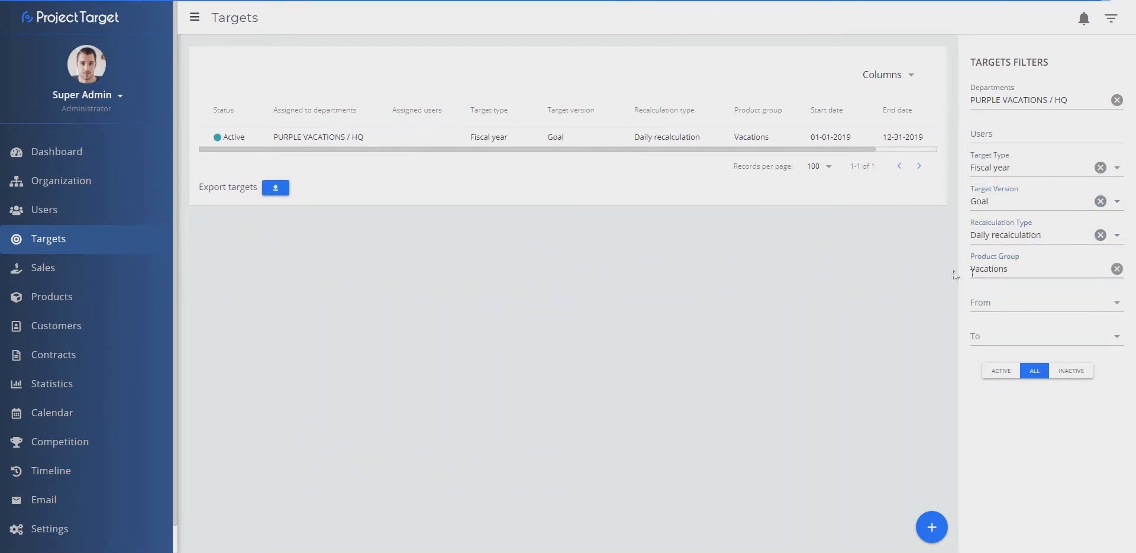
Step: Open the calendar filters and choose department PURPLE VACATIONS / HQ with target type Fiscal year
left_click(300, 145)
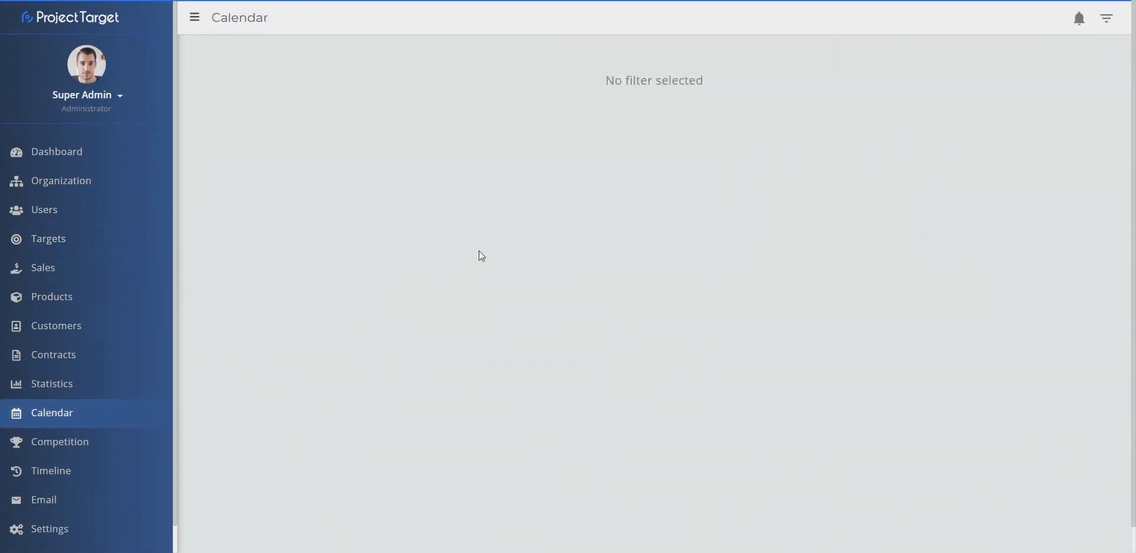
left_click(1110, 25)
left_click(1012, 95)
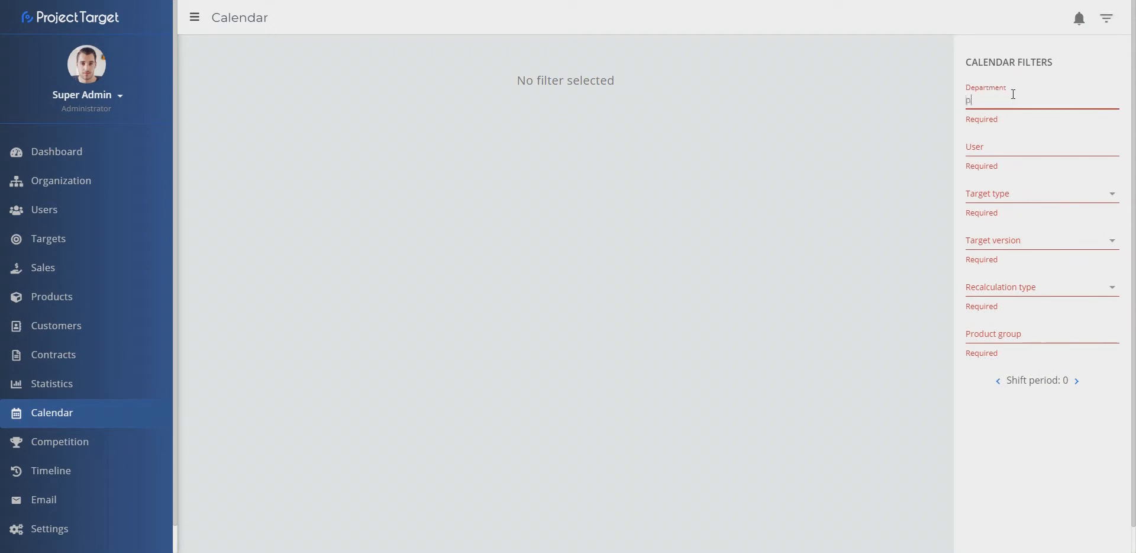
type("purple")
left_click(1005, 135)
left_click(1005, 167)
left_click(1004, 284)
Step: Set the calendar filters to target version Goal, recalculation type Daily recalculation and product group Vacations
left_click(1004, 201)
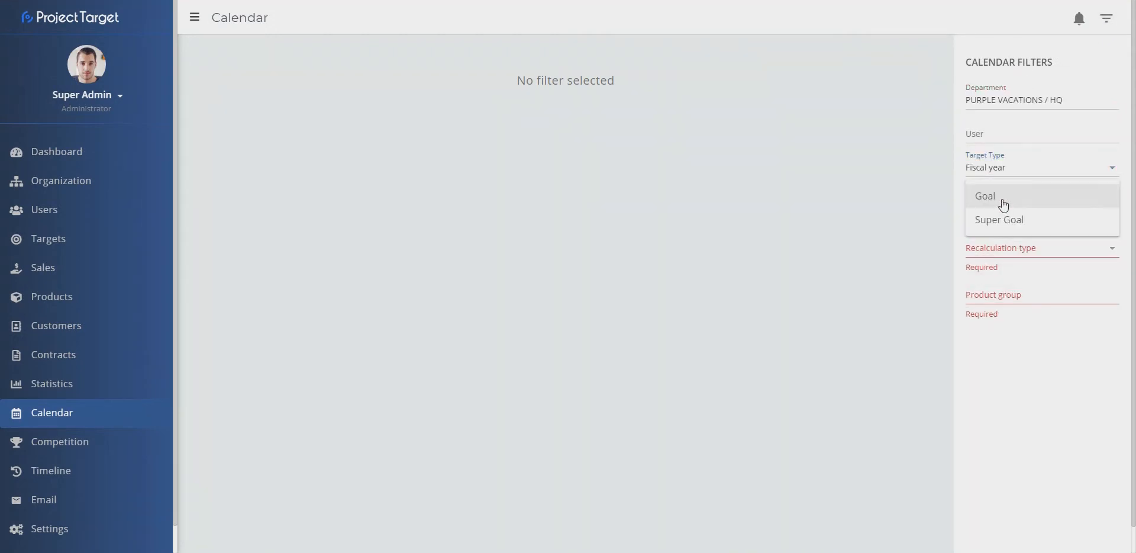
left_click(1004, 203)
left_click(1005, 235)
left_click(1004, 239)
left_click(996, 269)
type("val")
left_click(994, 296)
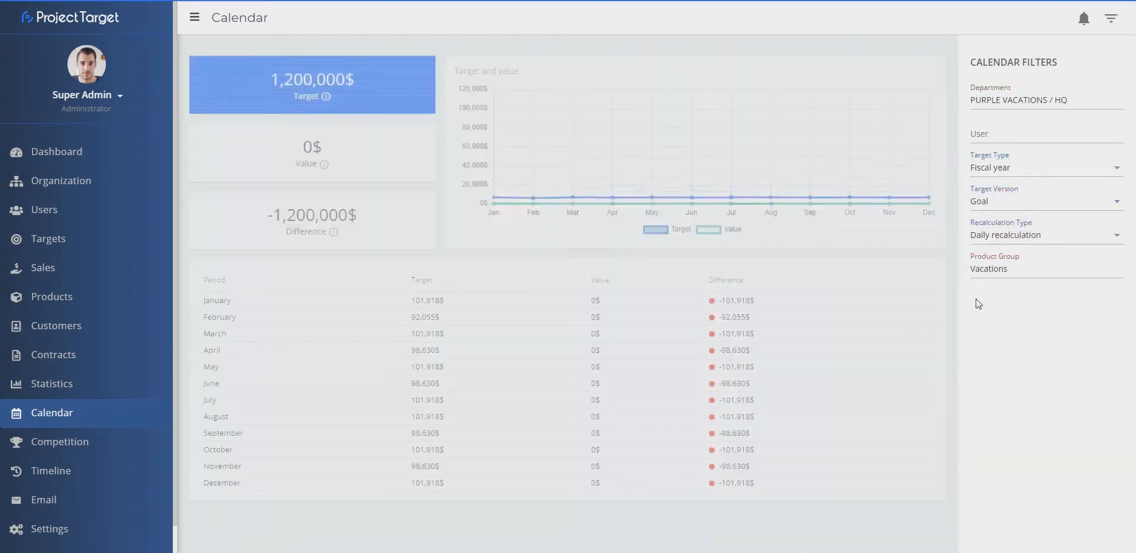
Step: Change the calendar's target type to Quarter and then to Month
left_click(1108, 23)
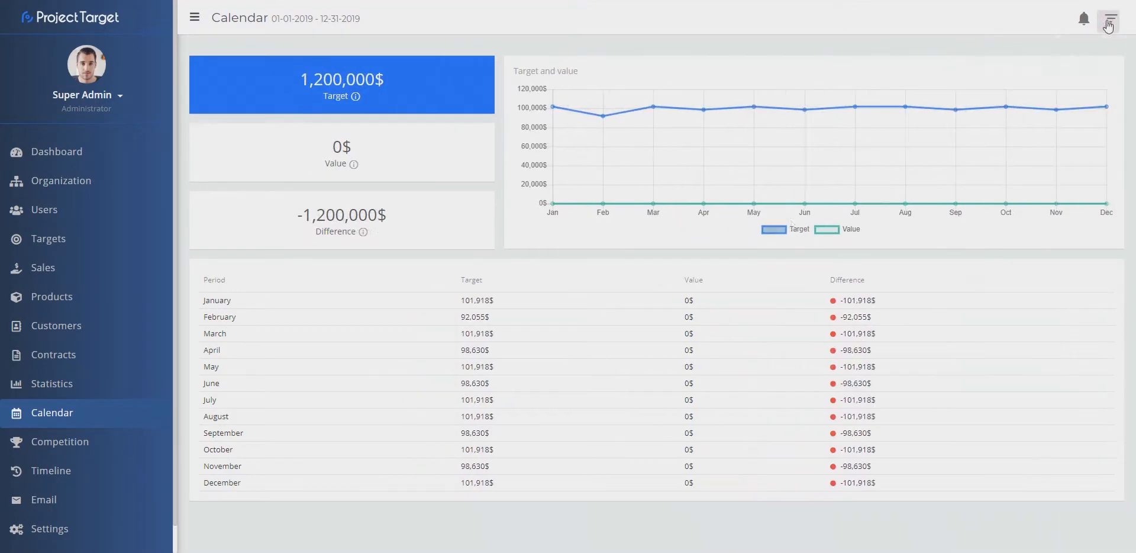
left_click(1108, 21)
left_click(1054, 167)
left_click(982, 249)
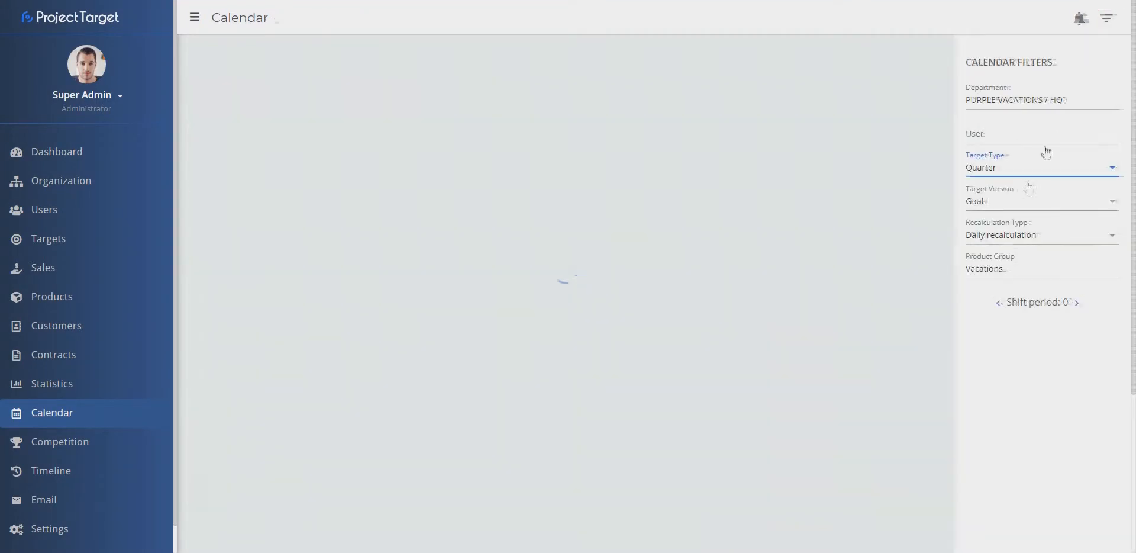
left_click(1106, 169)
left_click(1018, 215)
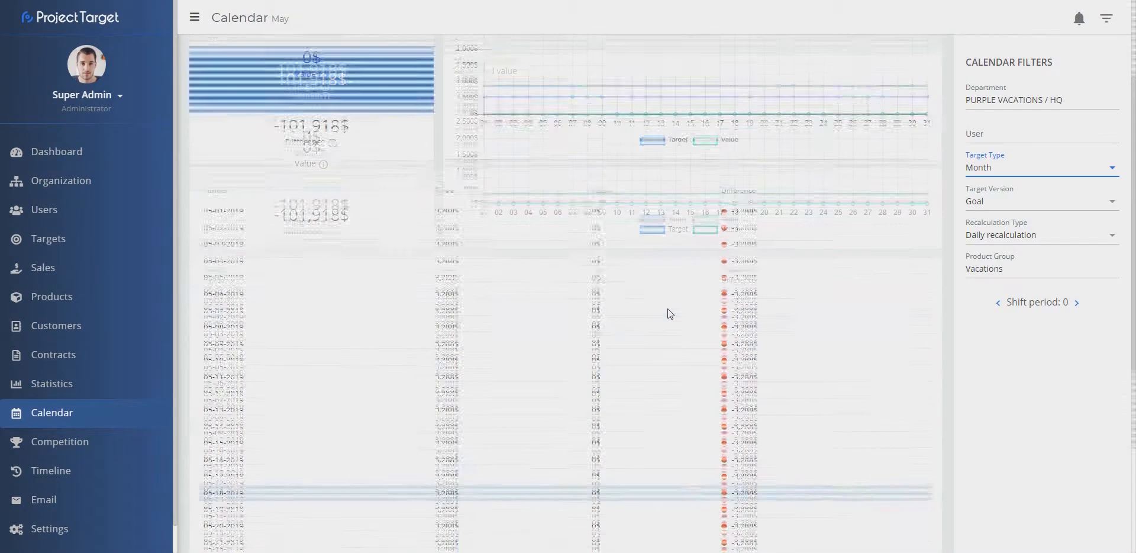
Step: Change the calendar's target type to Day
left_click(1030, 168)
left_click(1007, 187)
left_click(1019, 168)
left_click(1011, 170)
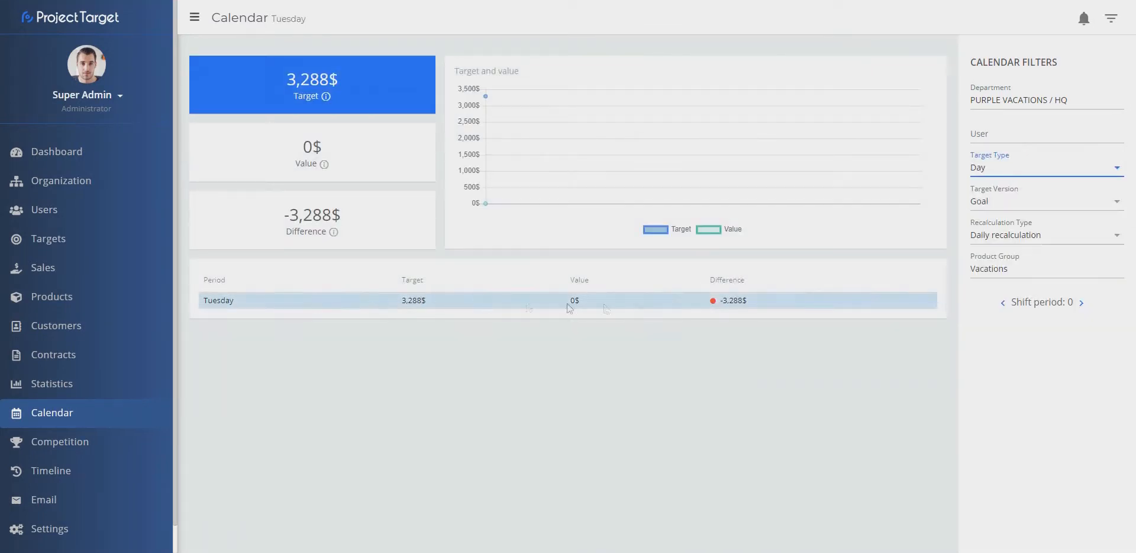
Step: Shift the daily period forward and then back to the current day
left_click(1082, 303)
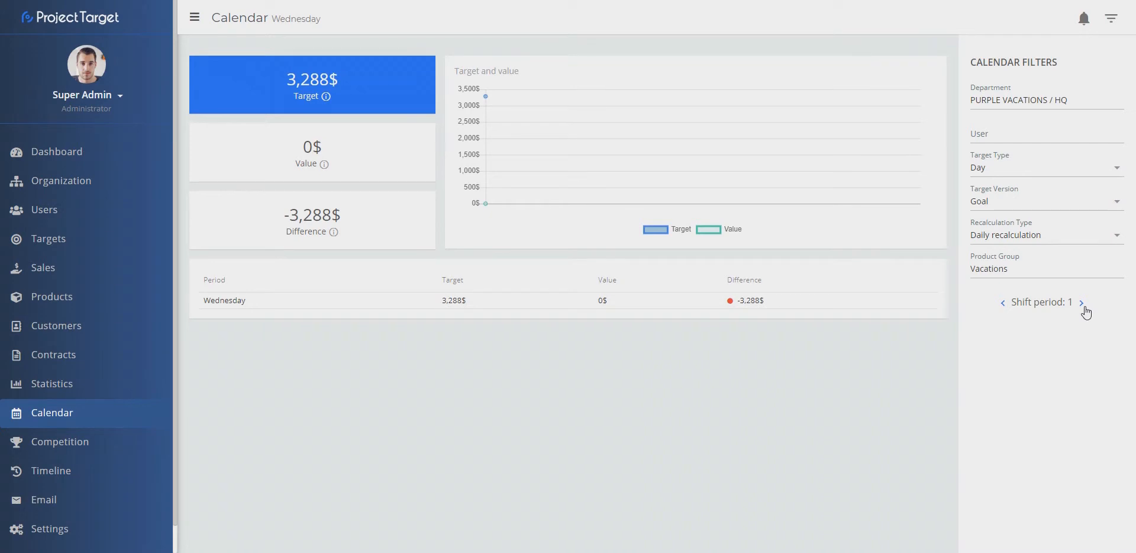
left_click(1083, 302)
left_click(1082, 303)
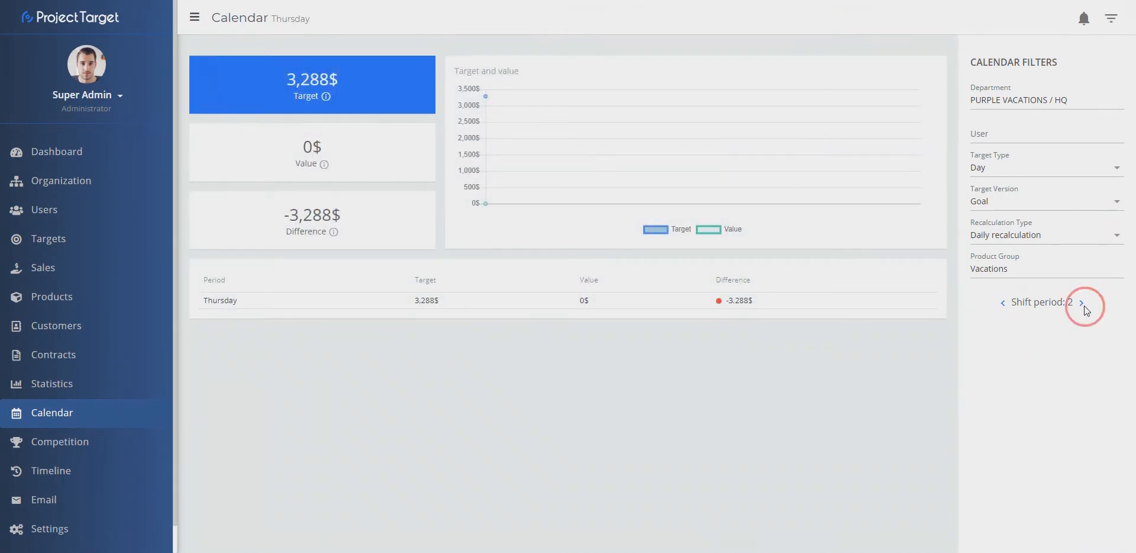
left_click(1003, 302)
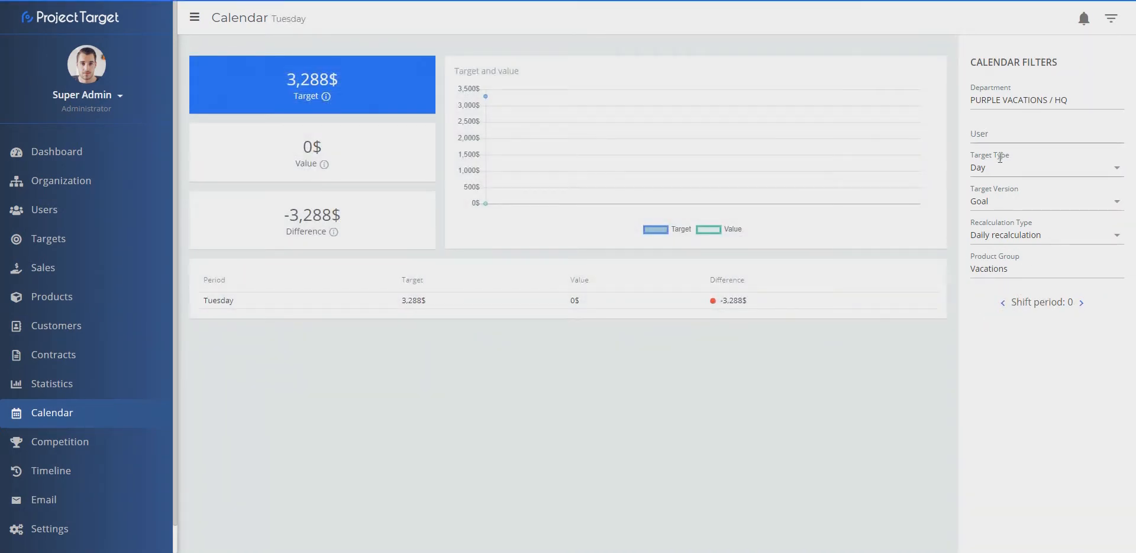
Step: Switch the target type to Month and scroll through the daily breakdown rows
left_click(1006, 168)
left_click(997, 210)
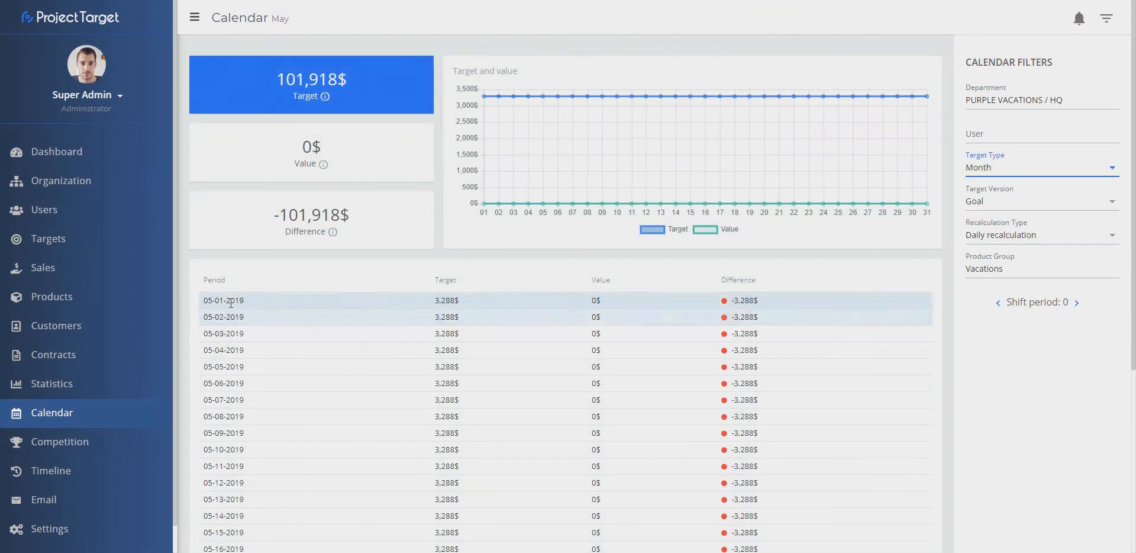
scroll(744, 296, "down", 3)
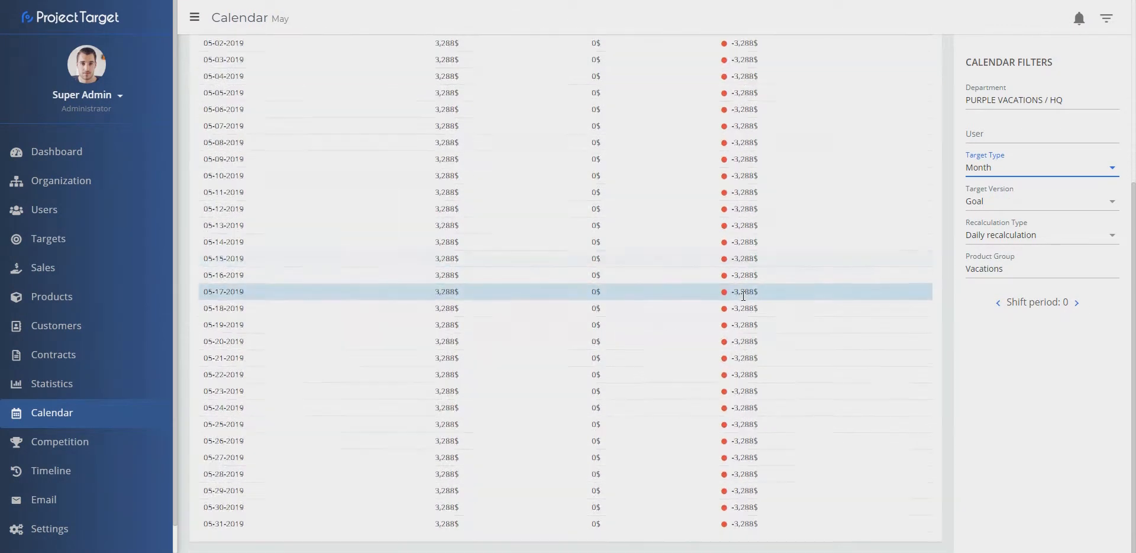
Step: Switch the calendar's target type to Year
scroll(743, 331, "up", 6)
left_click(1006, 167)
left_click(1000, 255)
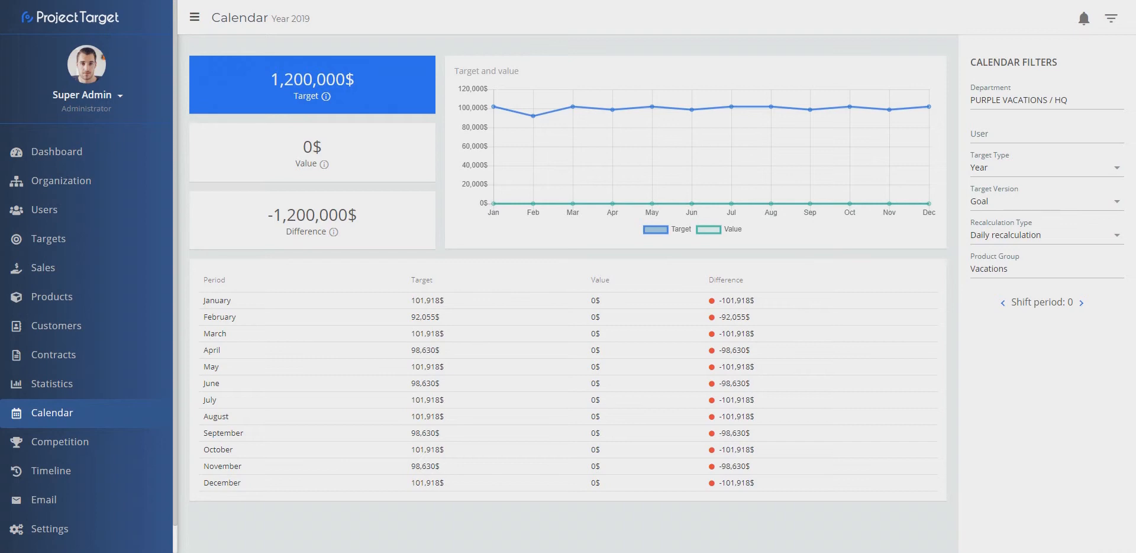
Step: Open the working-days settings and select Department 1, Department 2 and Purple Vacations / HQ as departments
left_click(44, 529)
left_click(284, 50)
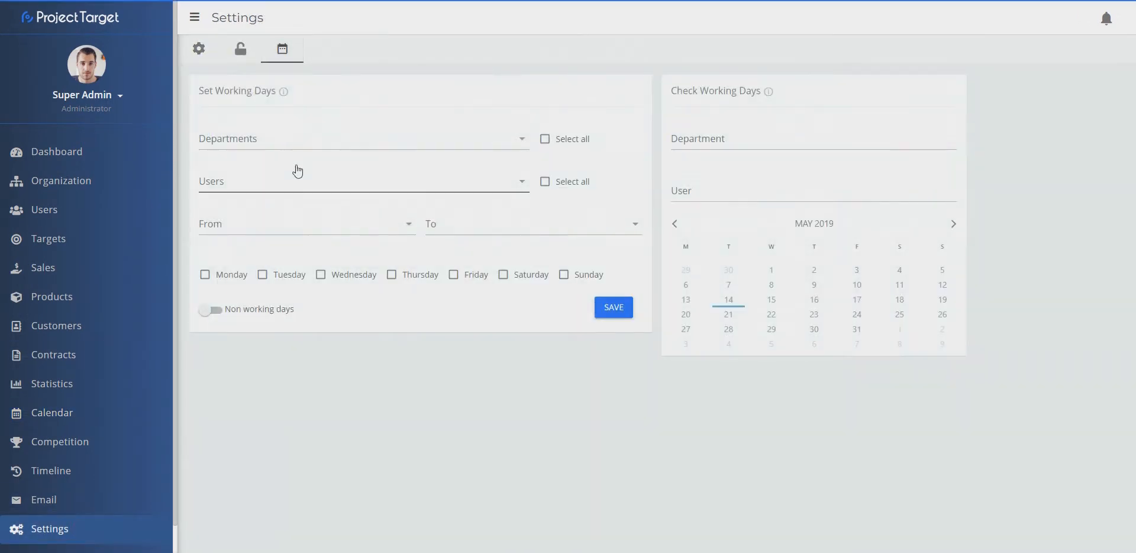
left_click(303, 140)
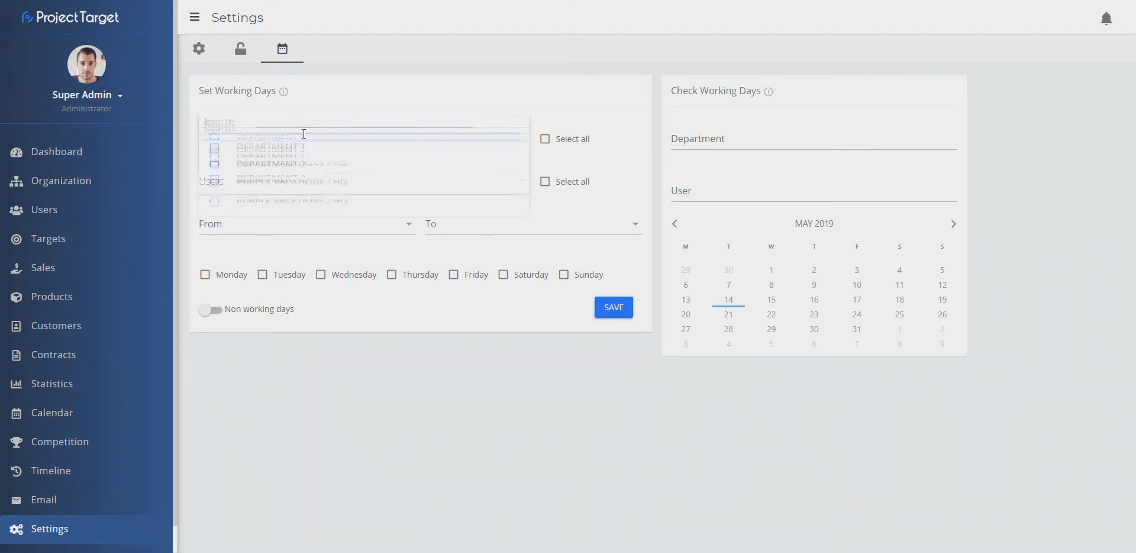
left_click(215, 207)
left_click(215, 184)
left_click(215, 160)
left_click(414, 89)
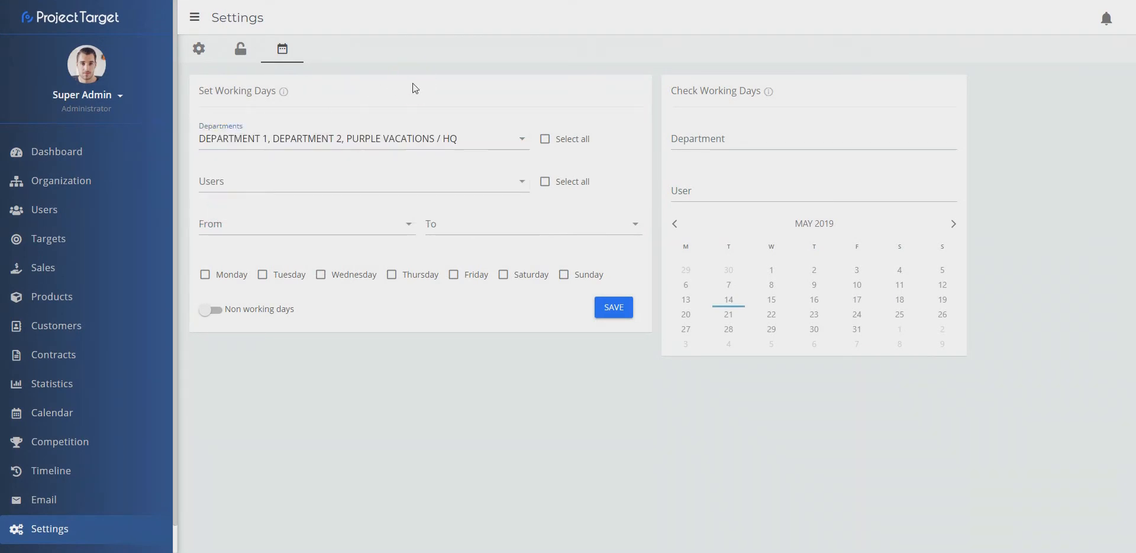
Step: Select all users and set the working-days start date to 01-01-2019
left_click(385, 181)
left_click(371, 114)
left_click(545, 181)
left_click(355, 228)
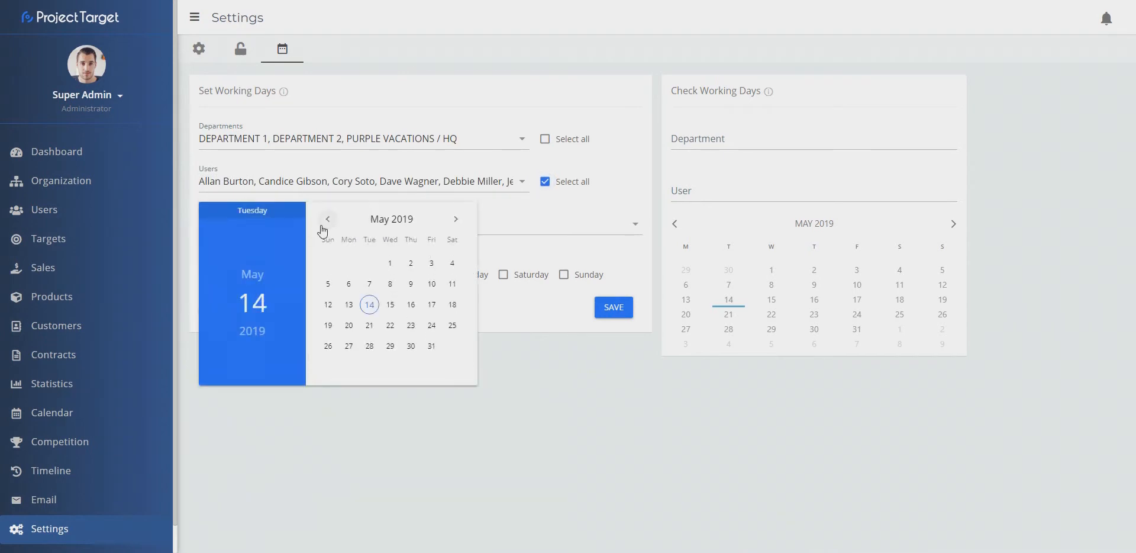
double_click(326, 219)
double_click(327, 219)
left_click(367, 263)
Step: Set the end date to 12-31-2019, tick Saturday and Sunday, and save the working days
left_click(477, 223)
double_click(680, 220)
left_click(681, 220)
double_click(681, 220)
double_click(681, 220)
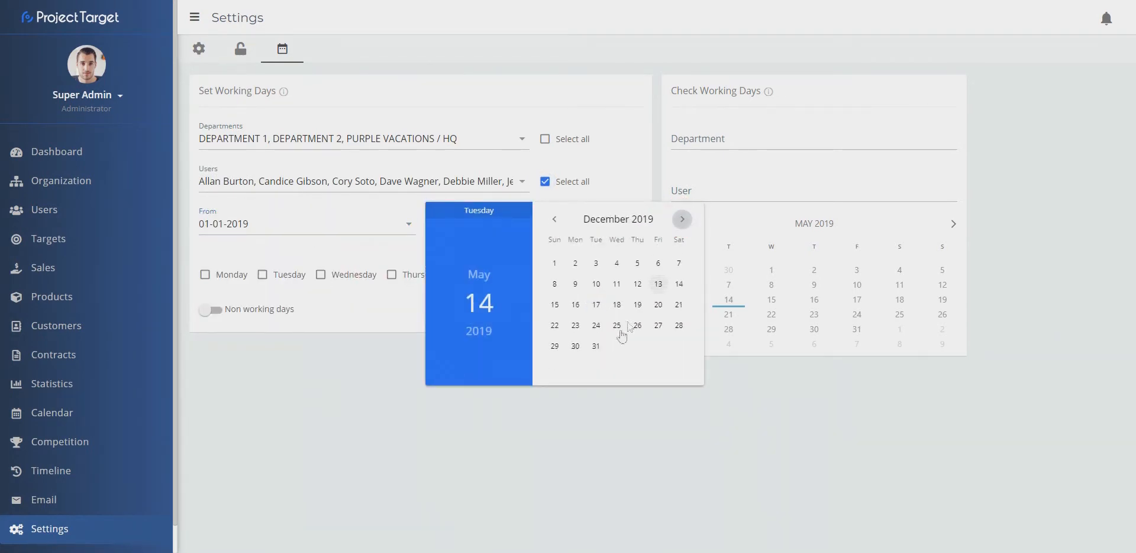
left_click(596, 345)
left_click(503, 274)
left_click(565, 275)
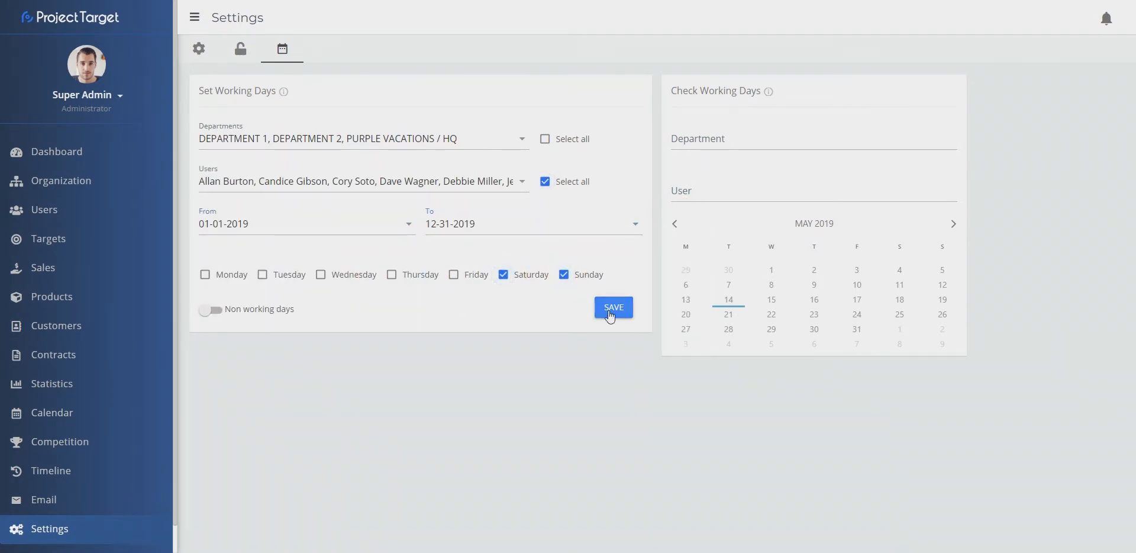
left_click(610, 314)
Step: Add a Goal target for Vacations with daily recalculation from 01-01-2019 valued at 1200000, assign it and save
left_click(52, 412)
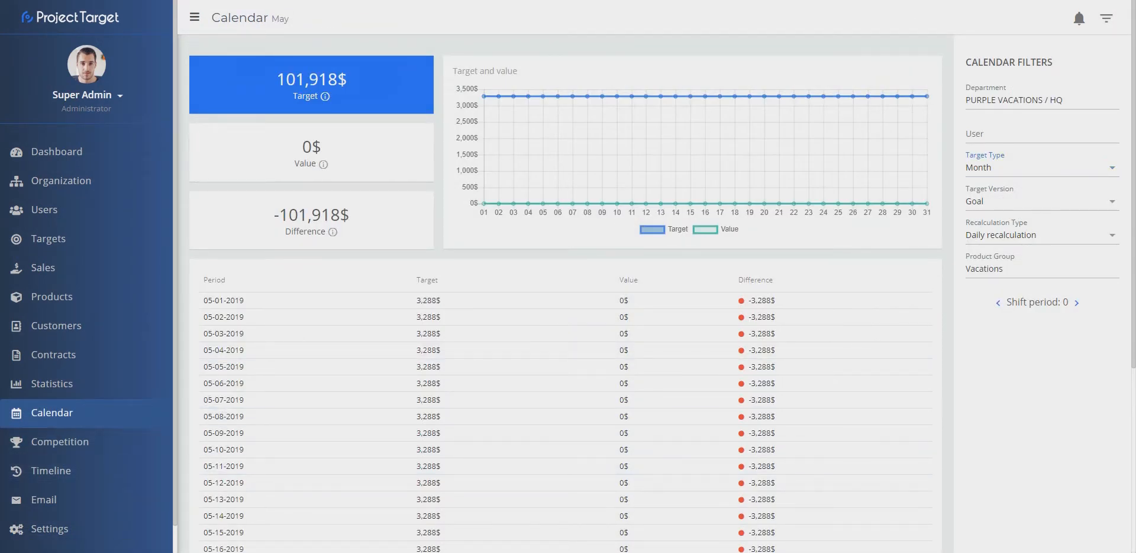
left_click(48, 239)
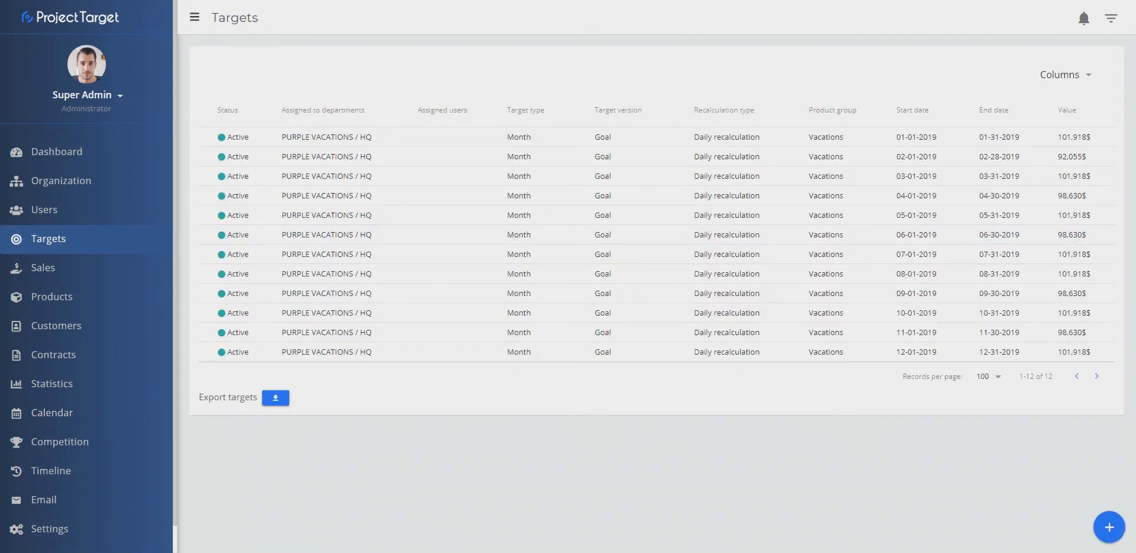
left_click(1109, 527)
left_click(279, 248)
left_click(279, 243)
left_click(739, 248)
left_click(226, 341)
left_click(887, 339)
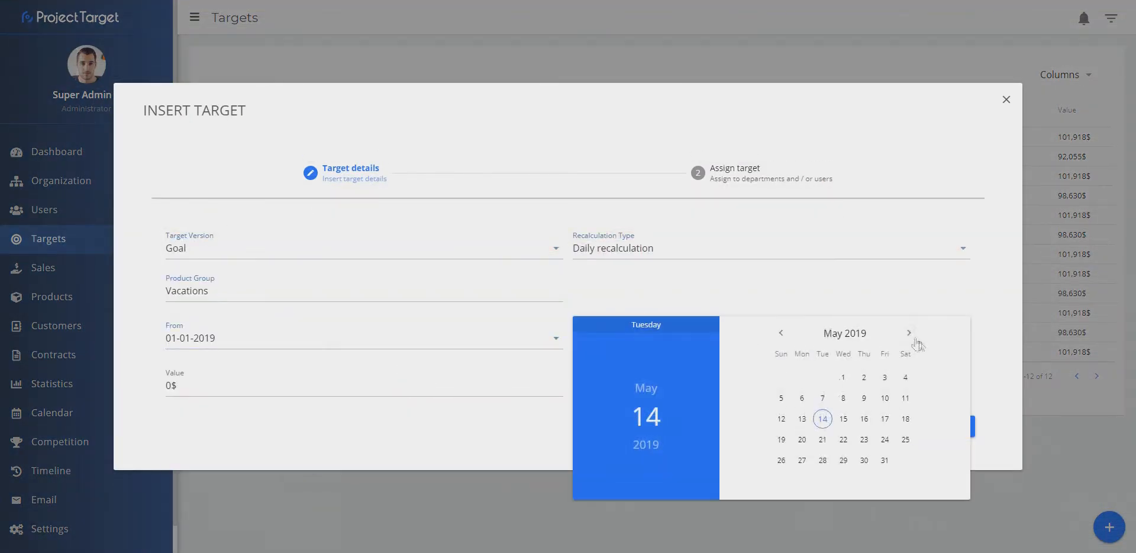
left_click(911, 335)
left_click_drag(171, 386, 158, 358)
type("1200000")
left_click(955, 426)
left_click(320, 307)
left_click(955, 348)
Step: Try to add another Goal target valued at 600000 and assign it to a department
left_click(1109, 527)
left_click(237, 246)
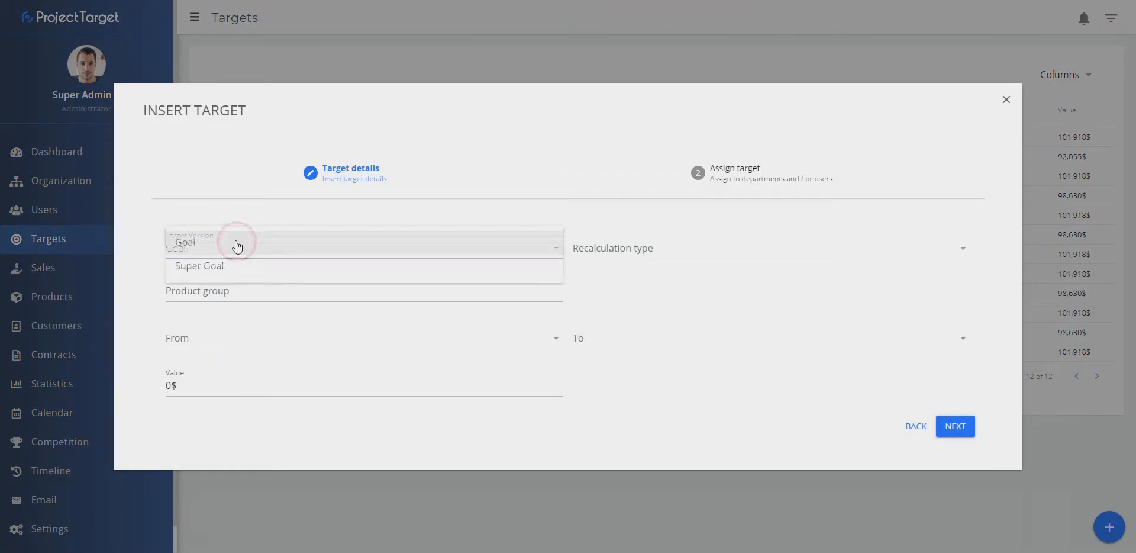
left_click(236, 246)
left_click(223, 340)
left_click(419, 378)
left_click(888, 339)
left_click(909, 333)
left_click(824, 459)
type("600000")
left_click(955, 426)
left_click(319, 297)
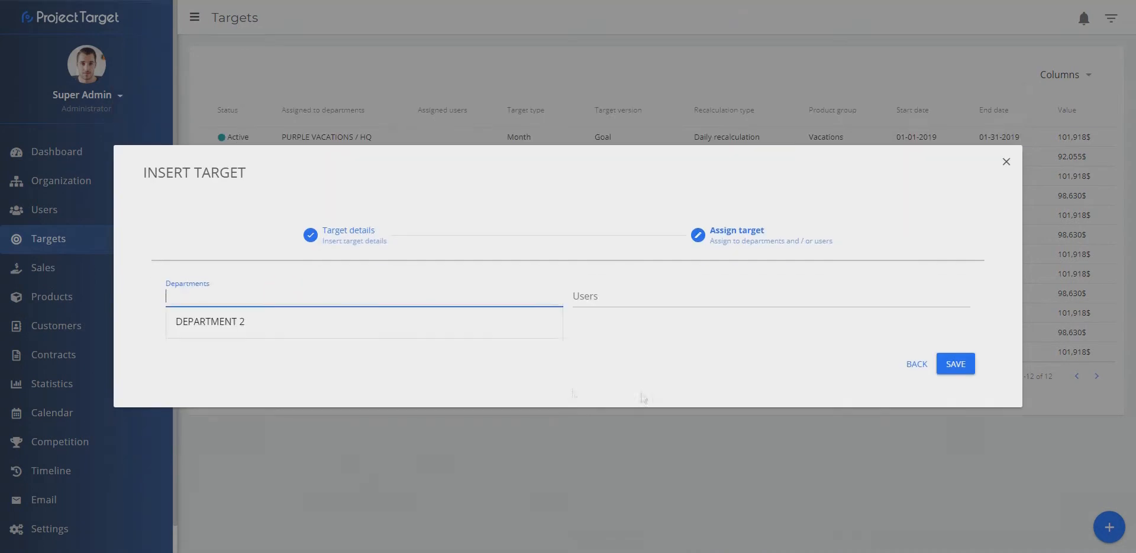
left_click(1111, 18)
left_click(1097, 235)
left_click(1106, 18)
scroll(467, 228, "down", 10)
Step: Start a new Goal target with daily recalculation for the Sales product group, pick its dates and set the value to 150000
left_click(1104, 526)
left_click(355, 248)
left_click(694, 246)
left_click(347, 285)
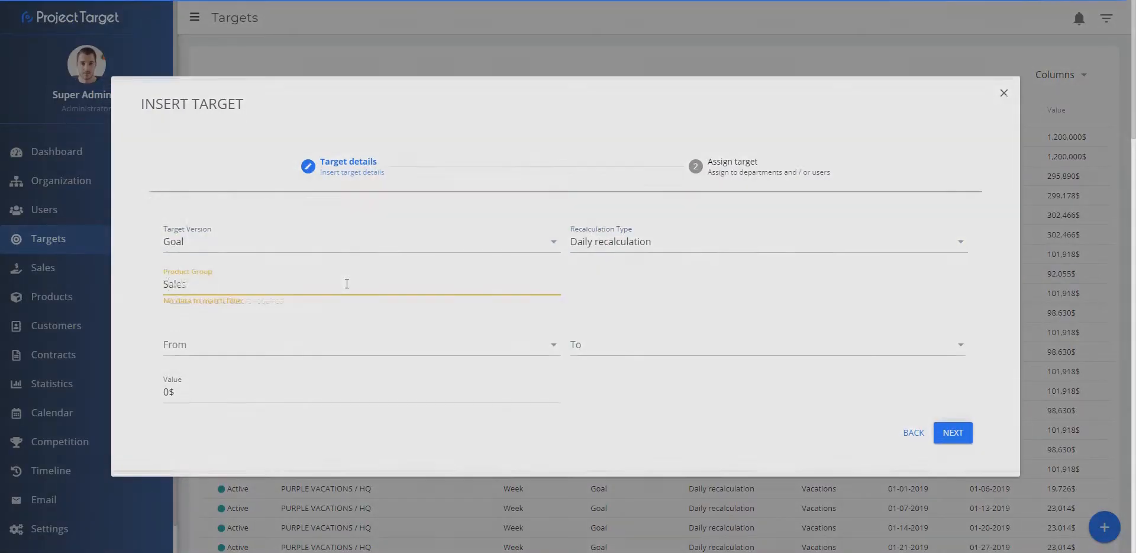
left_click(355, 338)
left_click(413, 378)
left_click(769, 338)
left_click(819, 461)
left_click(355, 385)
type("150000")
Step: Continue to the assignment step and search the departments field for a user
left_click(953, 426)
left_click(286, 313)
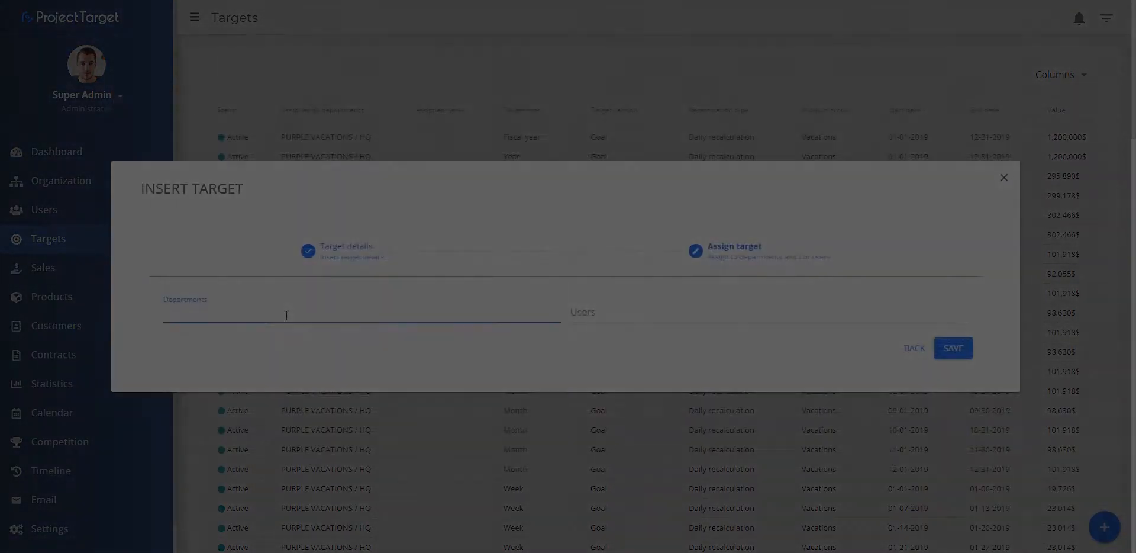
type("deb")
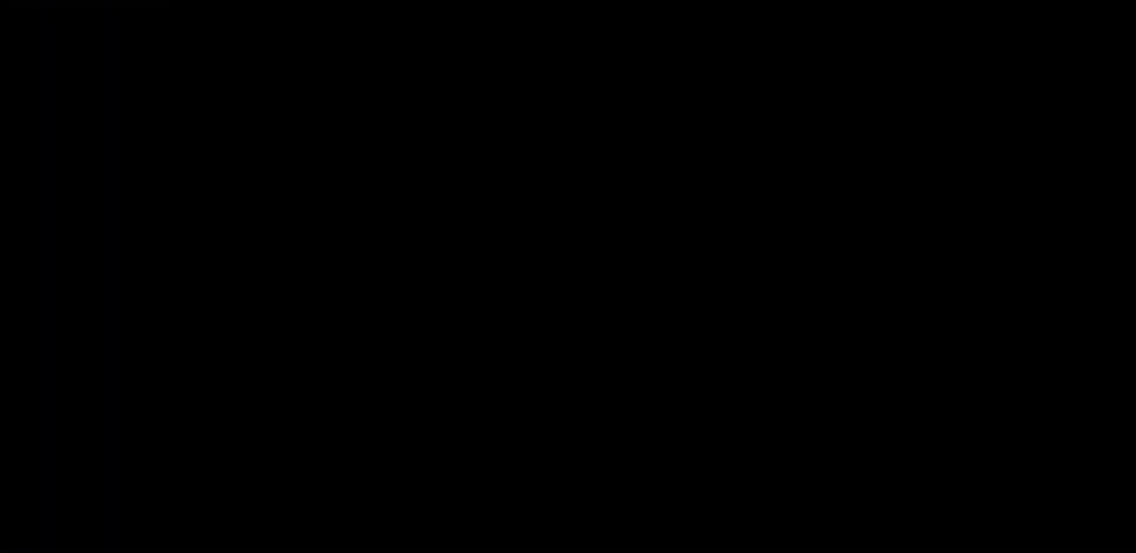